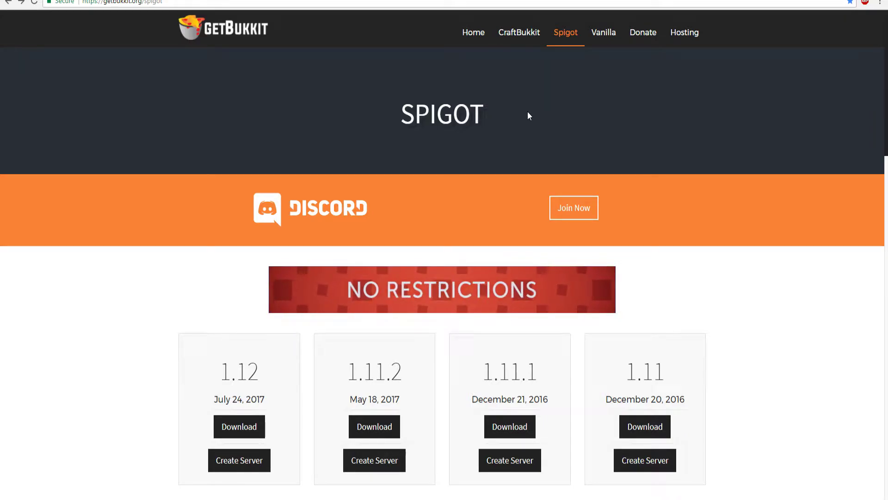
- Find the Spigot 1.12 card on GetBukkit and download spigot-1.12.jar
scroll(602, 208, "down", 4)
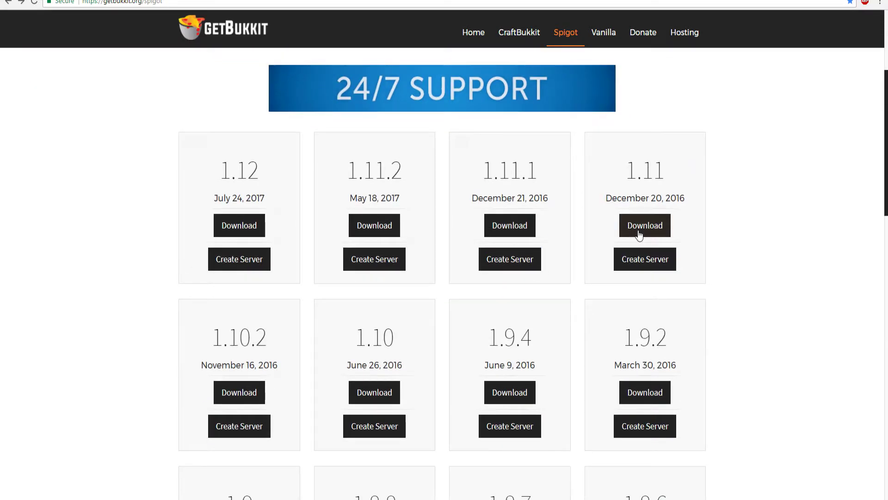
scroll(639, 234, "down", 4)
scroll(471, 192, "up", 2)
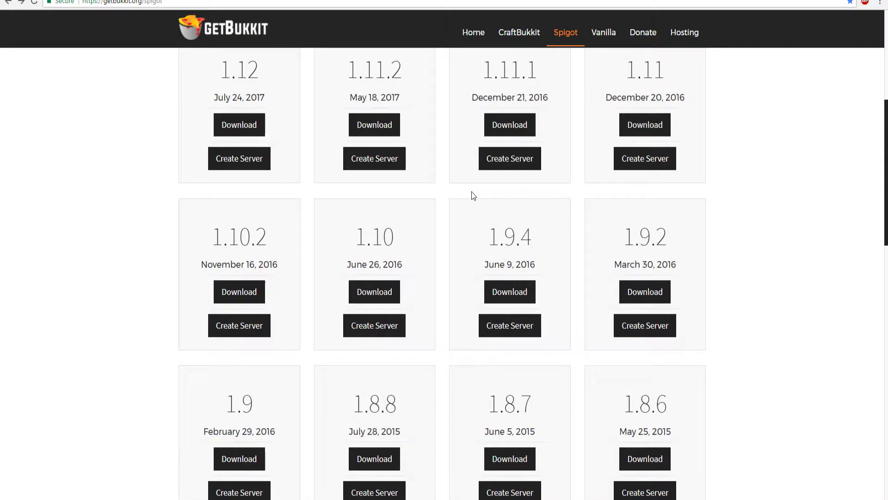
scroll(472, 192, "up", 5)
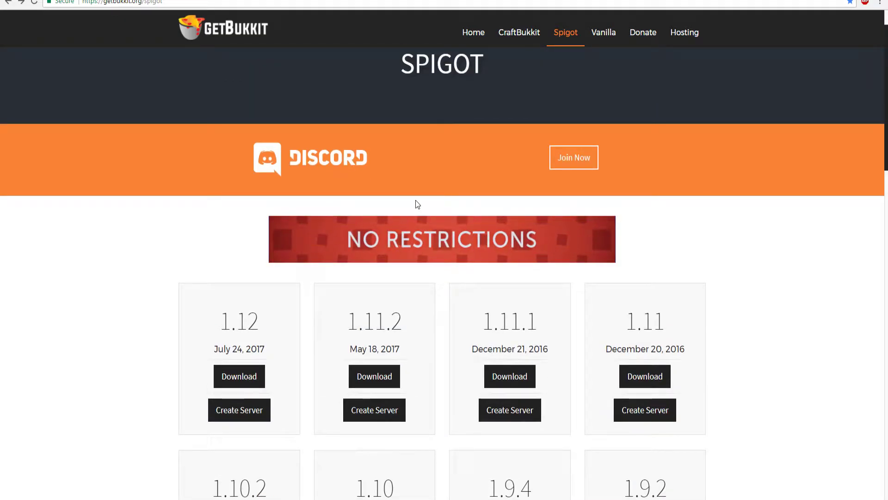
scroll(418, 199, "down", 4)
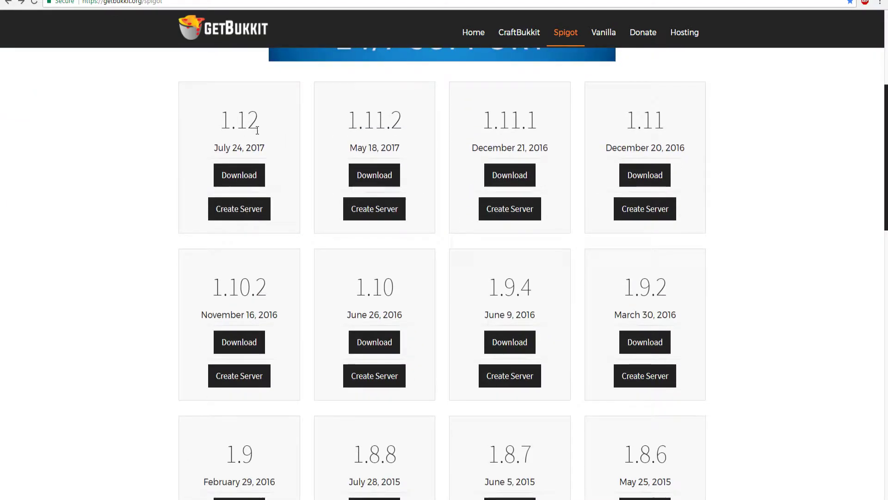
double_click(261, 129)
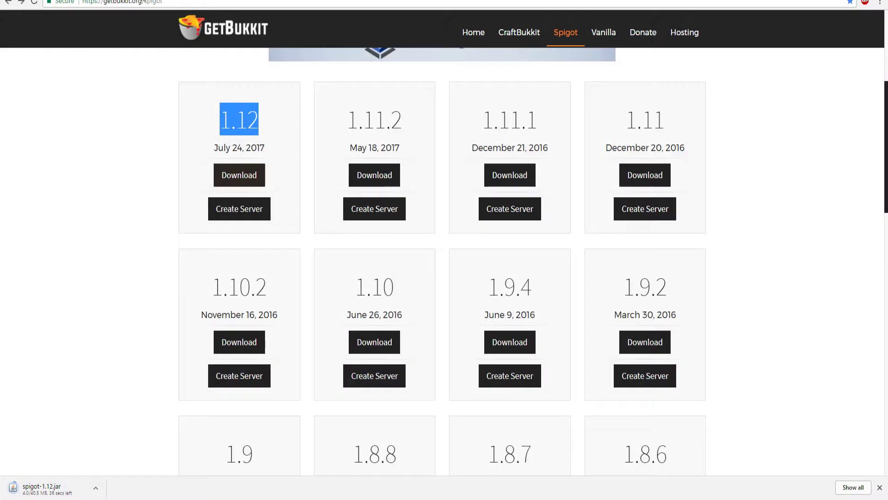
scroll(299, 267, "up", 4)
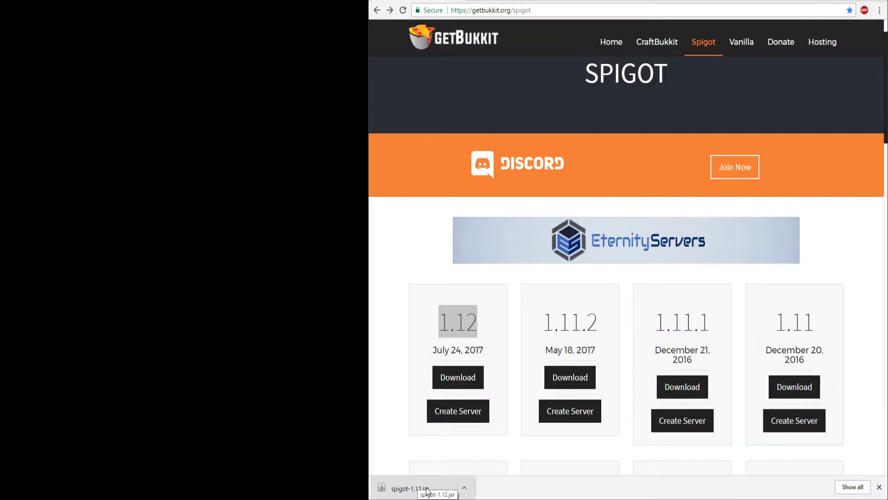
- Drag spigot-1.12.jar onto the desktop and create a new ytserver folder
left_click_drag(422, 492, 148, 111)
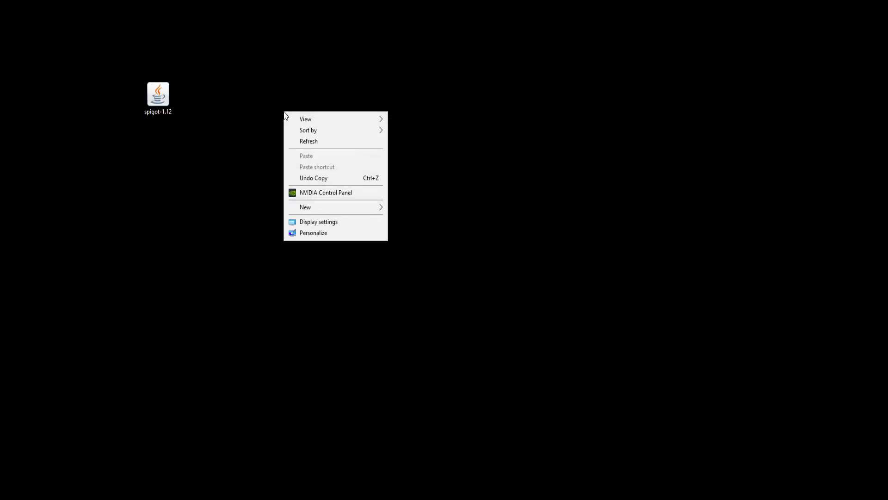
mouse_move(350, 211)
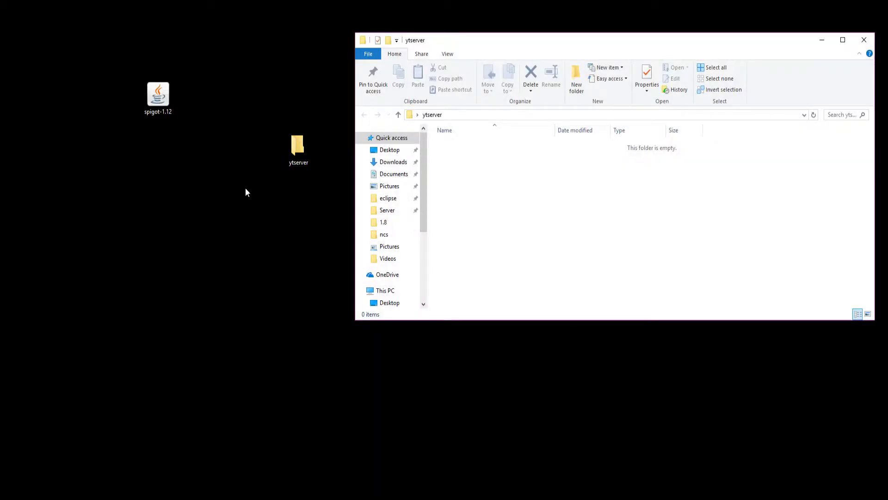
- Move spigot-1.12.jar into ytserver and add a new text document there
left_click_drag(158, 99, 614, 224)
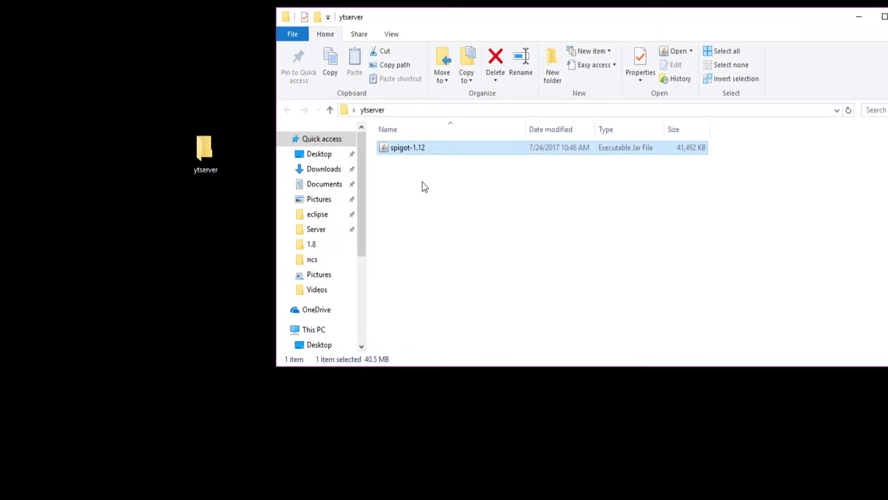
right_click(472, 172)
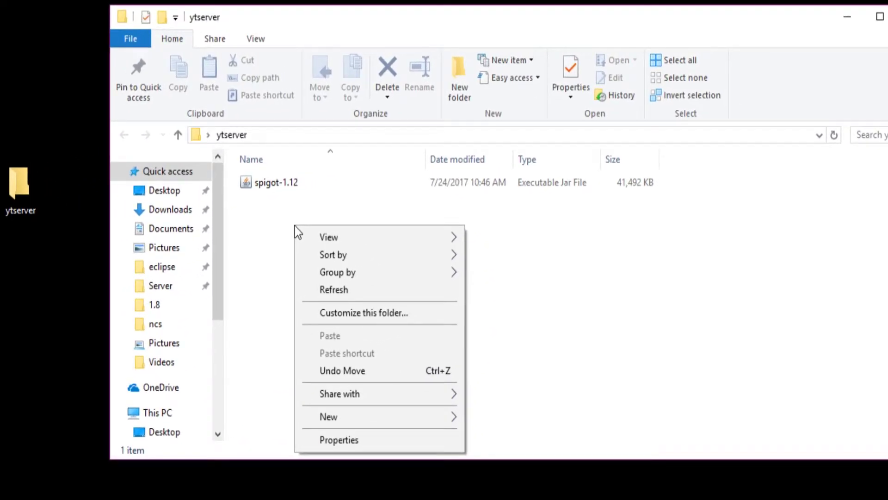
mouse_move(395, 418)
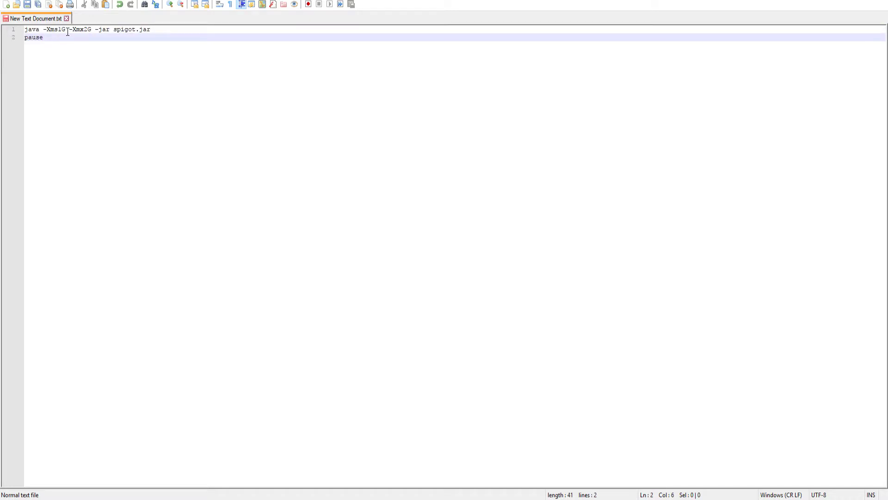
double_click(26, 29)
left_click(46, 29)
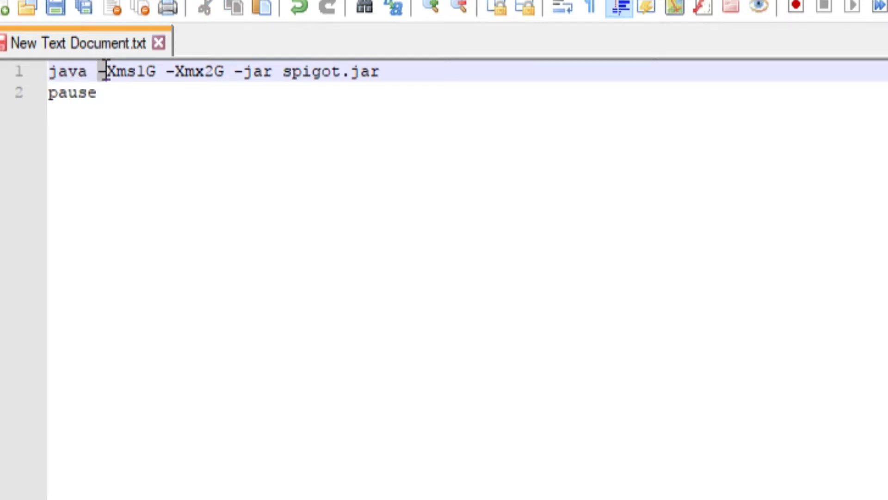
left_click_drag(105, 71, 156, 72)
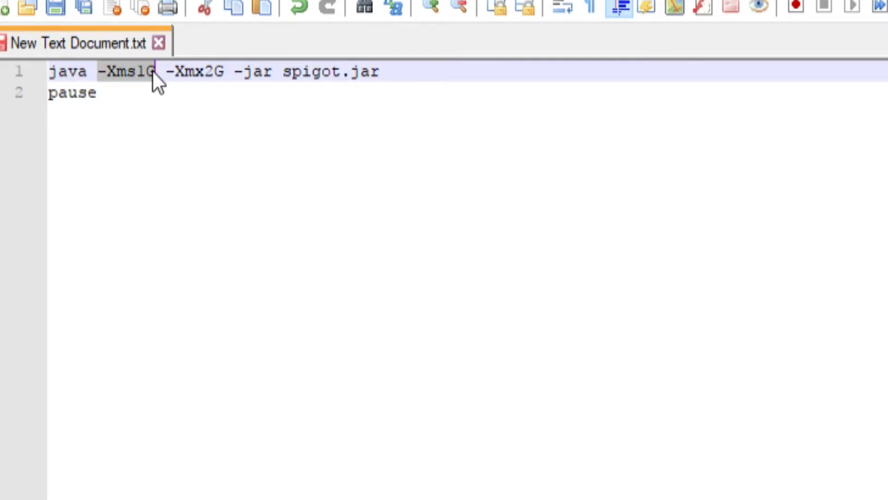
left_click(170, 70)
left_click_drag(171, 65, 213, 71)
left_click(148, 78)
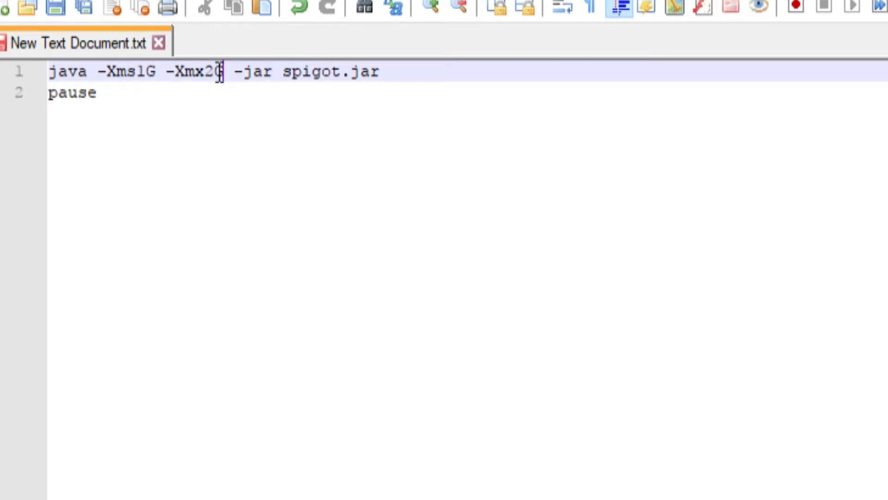
left_click_drag(220, 72, 99, 58)
left_click_drag(233, 72, 170, 70)
left_click(238, 72)
left_click_drag(282, 71, 388, 74)
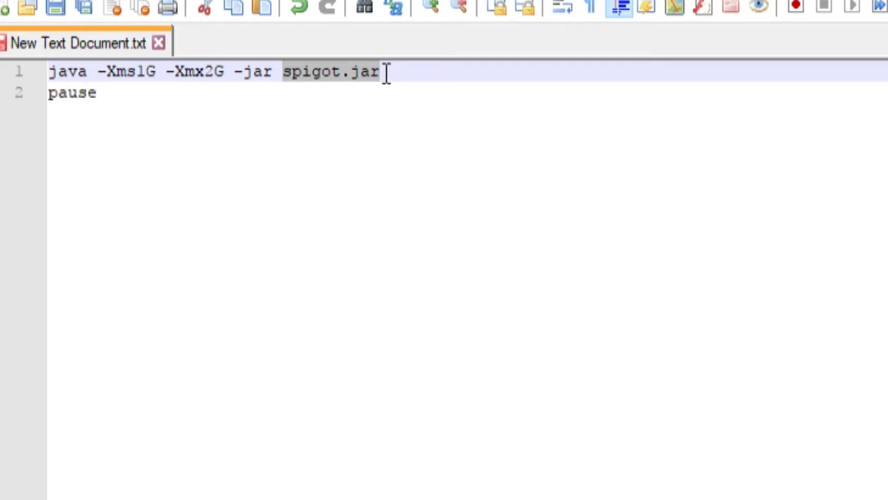
left_click(343, 73)
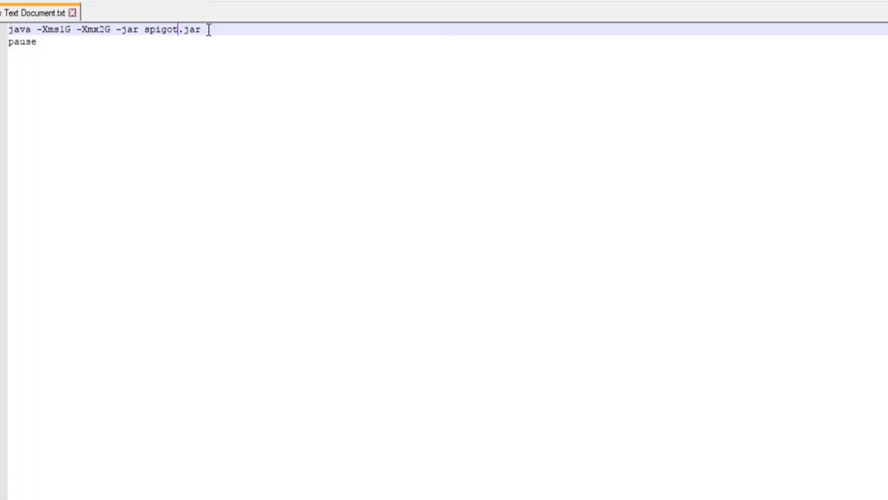
- Rename the spigot-1.12 jar in ytserver to spigot
key("alt+Tab")
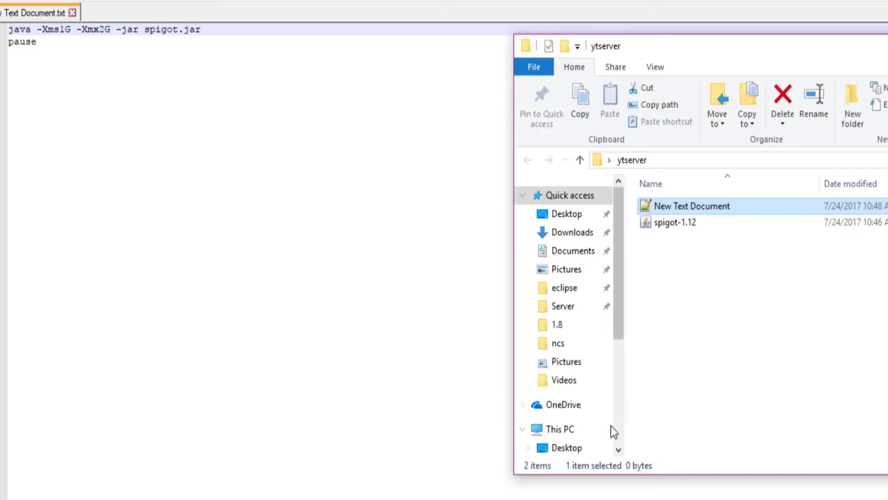
mouse_move(687, 229)
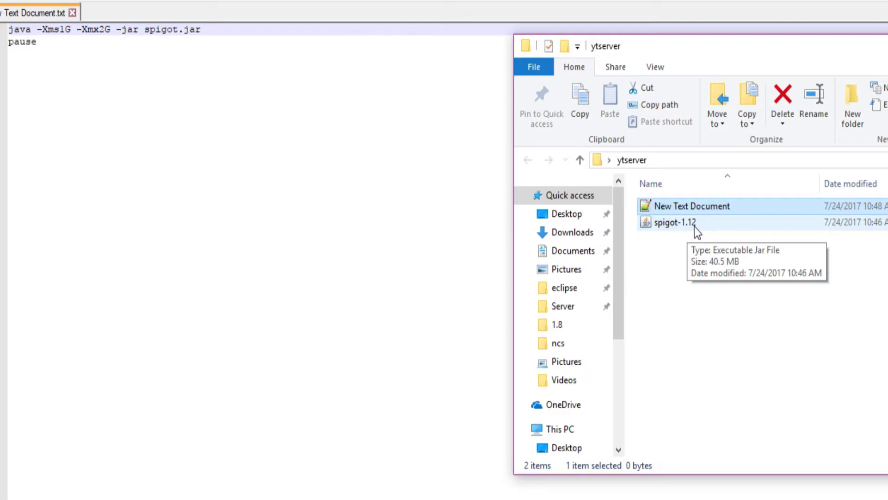
right_click(694, 226)
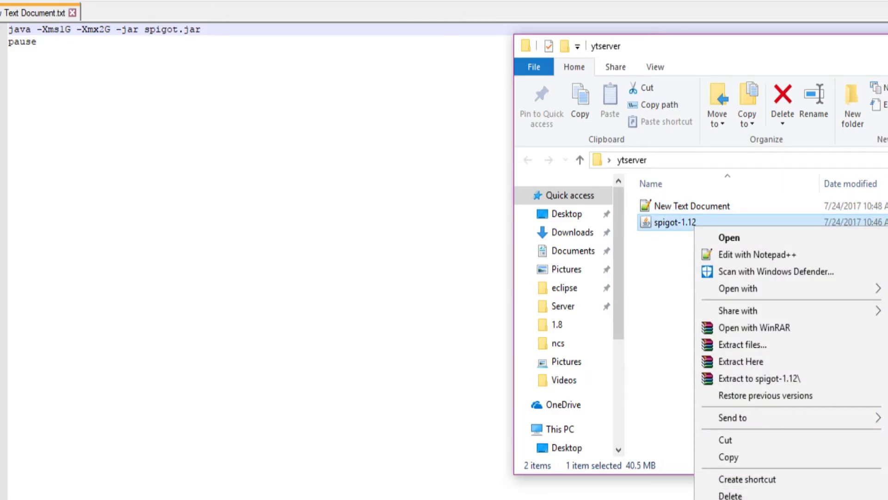
left_click(721, 498)
type("spigot")
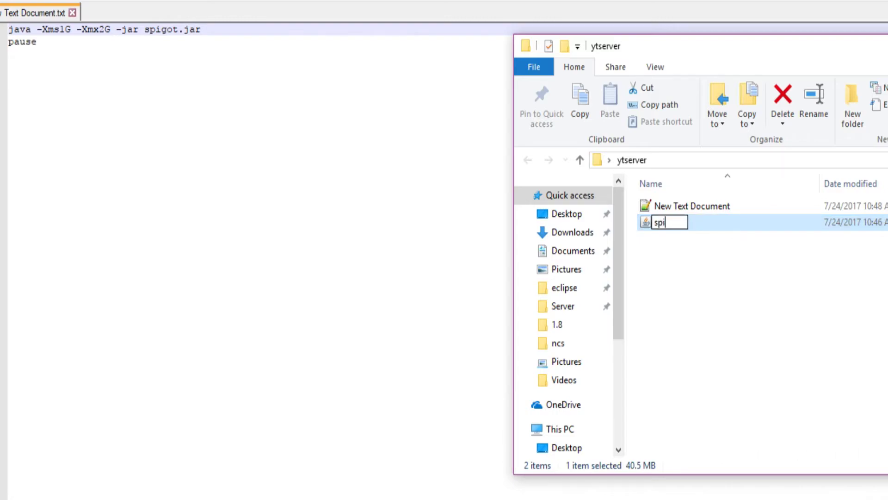
key("Return")
- Rename the spigot jar to server and return to Notepad++
right_click(685, 228)
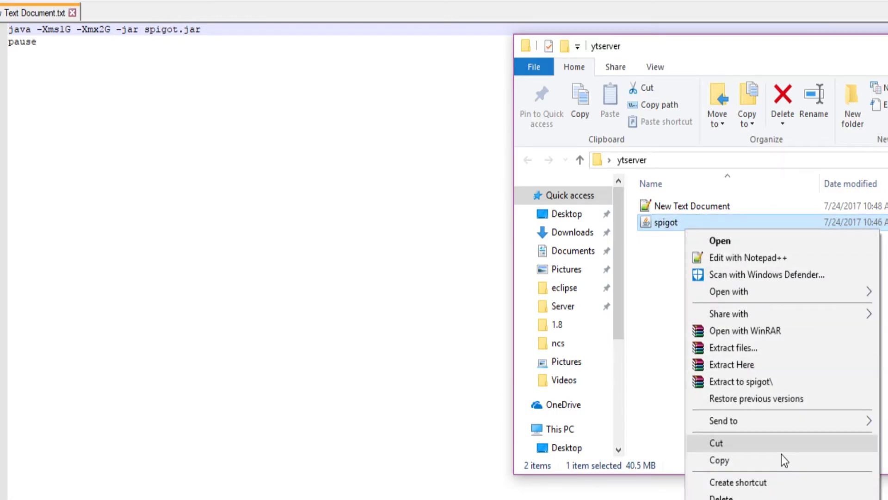
left_click(782, 497)
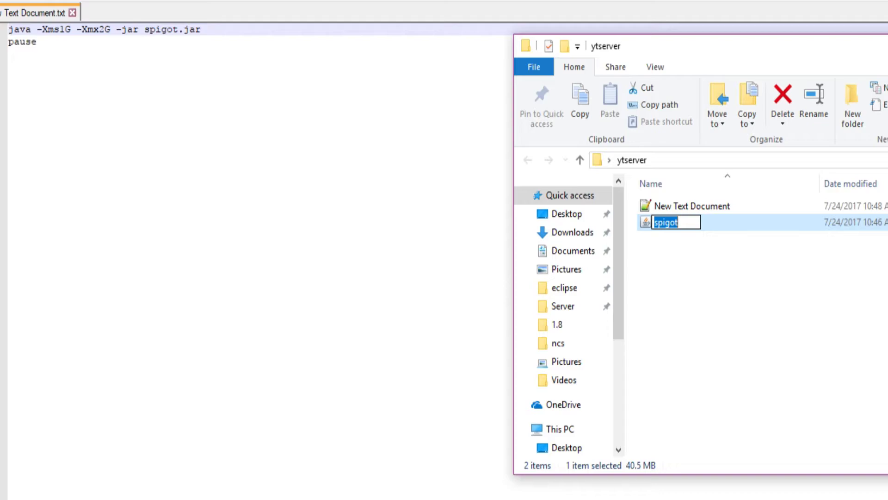
type("server")
key("Return")
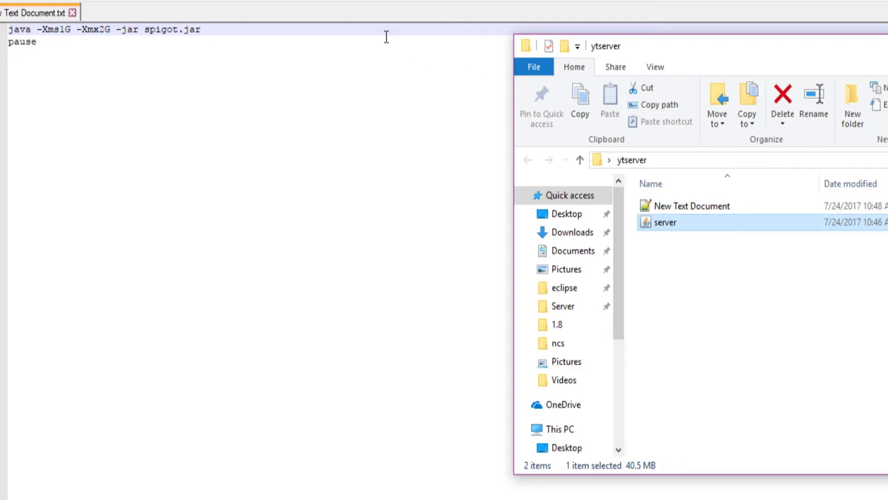
left_click(183, 29)
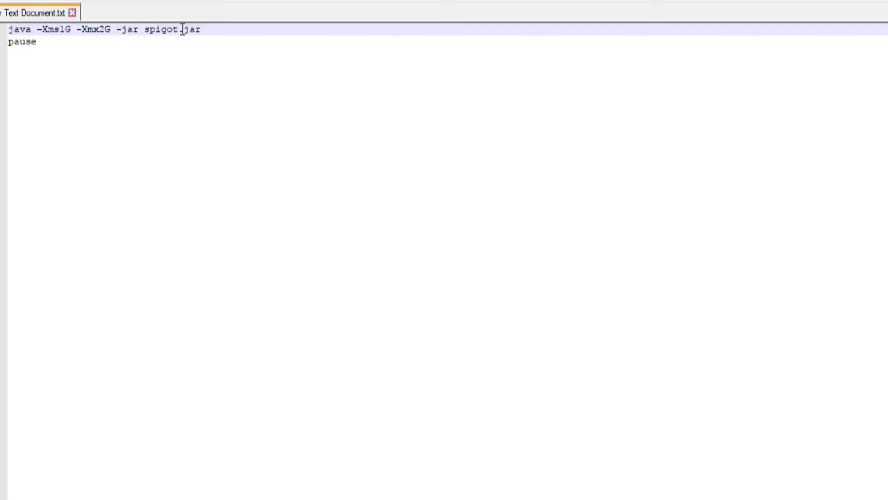
- Edit the launch line so it runs server.jar instead of spigot.jar
left_click(490, 498)
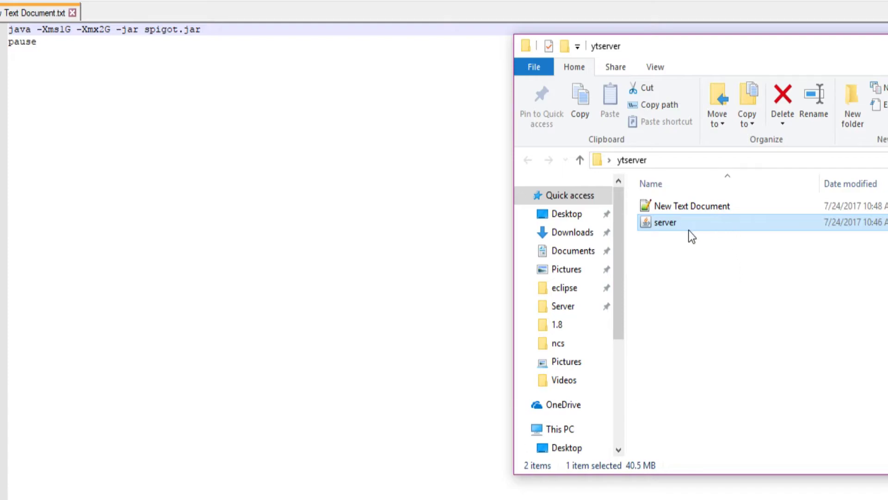
left_click(181, 31)
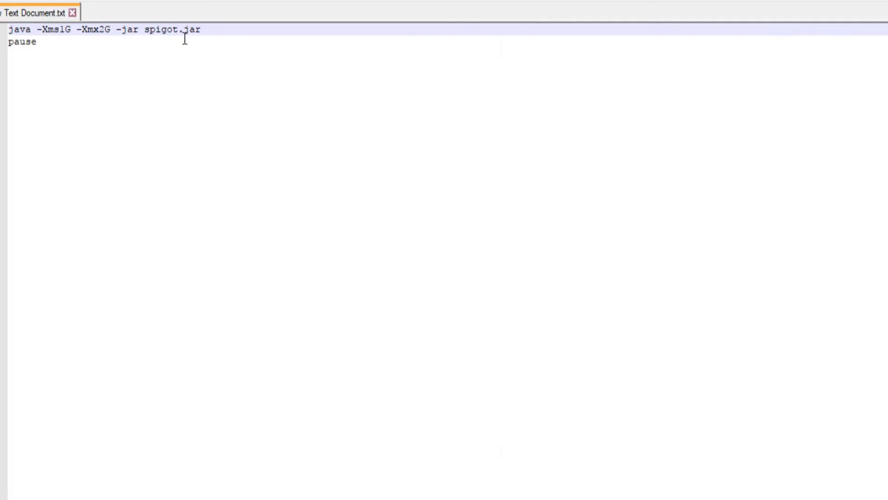
key("BackSpace")
key("BackSpace")
key("BackSpace")
key("BackSpace")
key("BackSpace")
key("BackSpace")
type("serve")
key("alt+Tab")
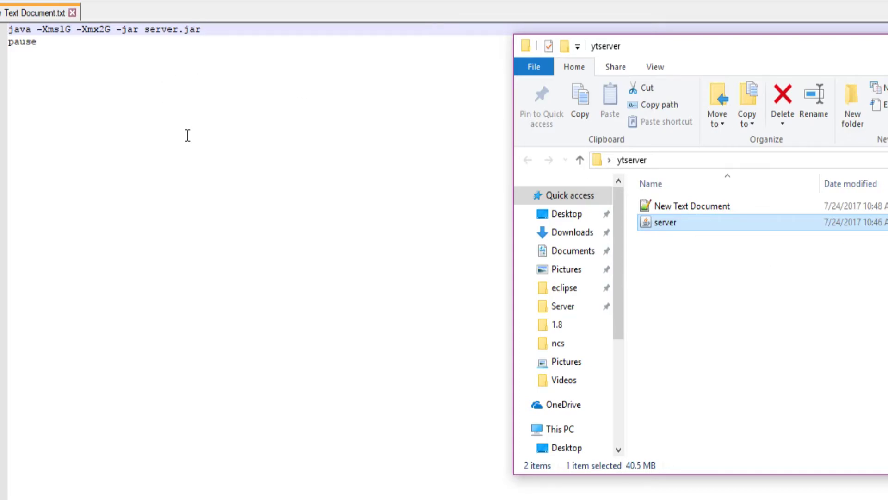
key("alt+f")
- Save the script as run.bat in ytserver using the All types file type
key("Right")
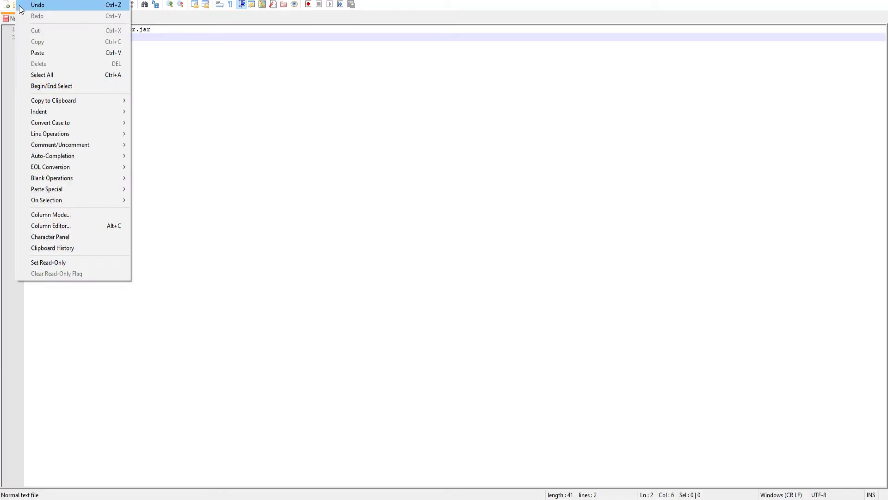
key("Left")
left_click(67, 71)
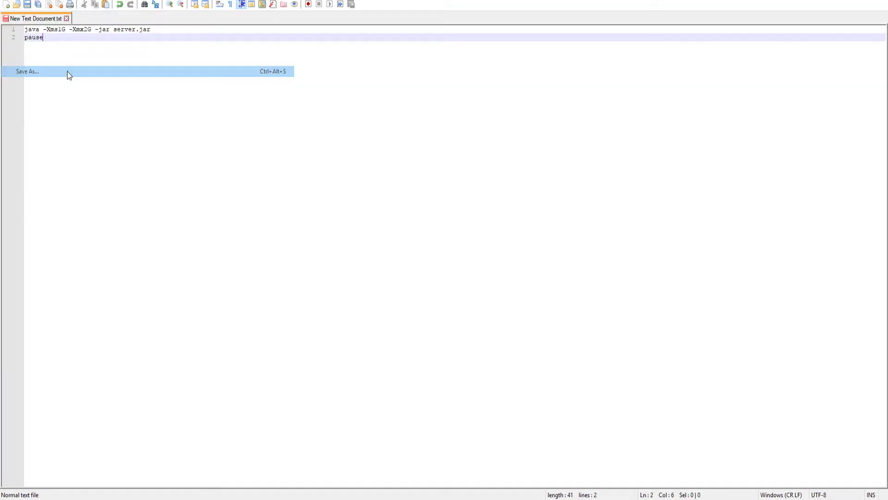
left_click(488, 343)
scroll(477, 177, "up", 1)
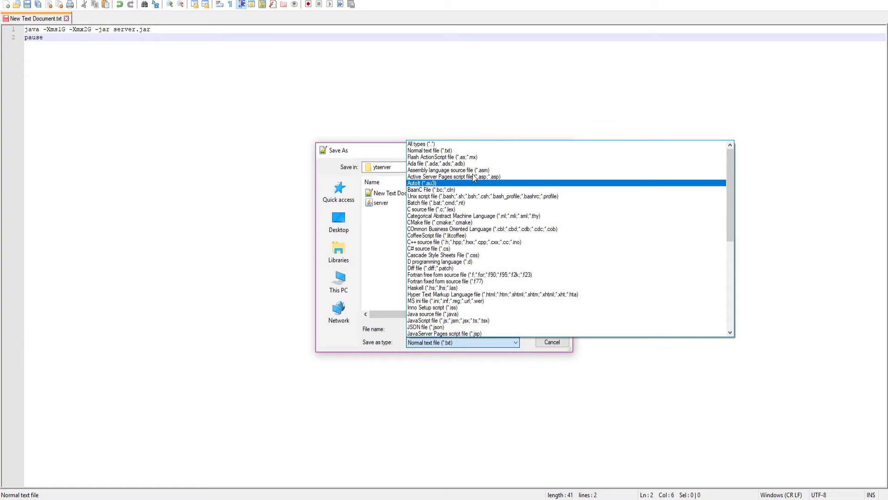
left_click(446, 146)
left_click_drag(463, 329, 402, 329)
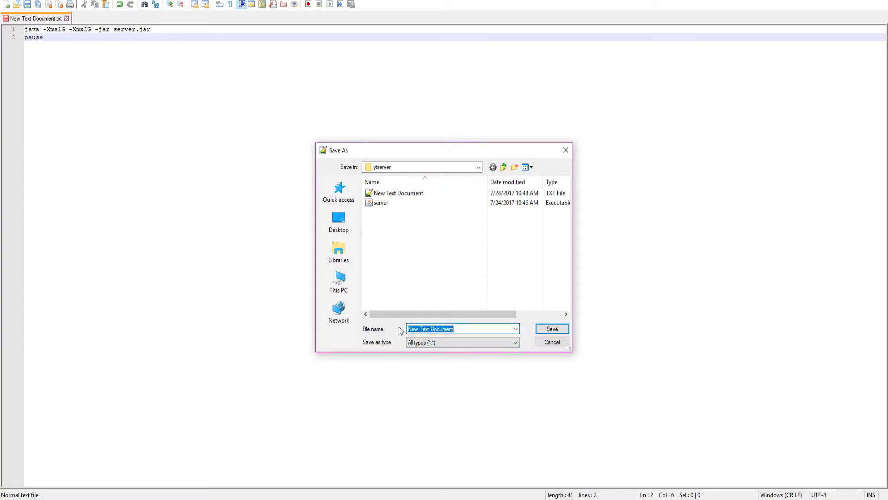
type("run.bat")
left_click(688, 428)
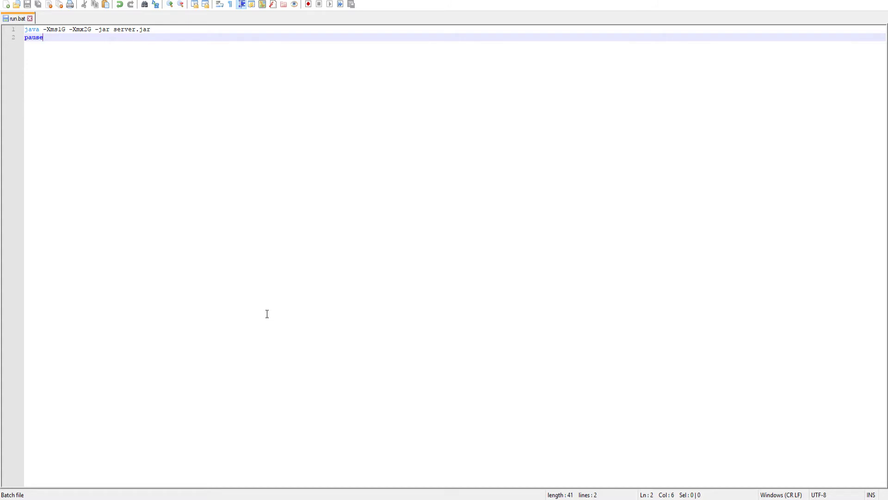
key("alt+Tab")
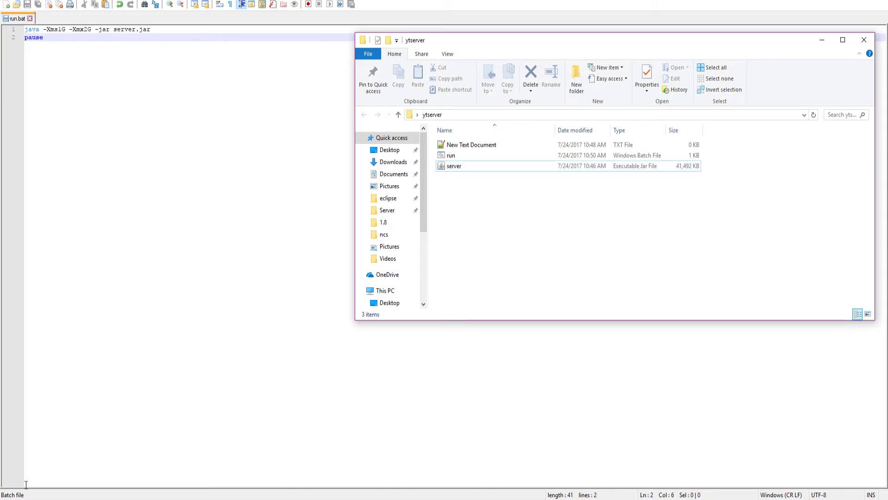
left_click_drag(454, 166, 165, 182)
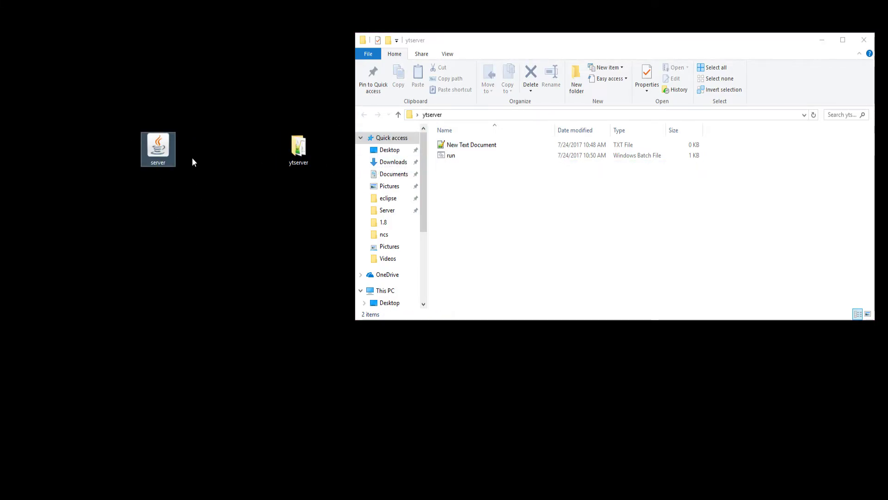
left_click(468, 159)
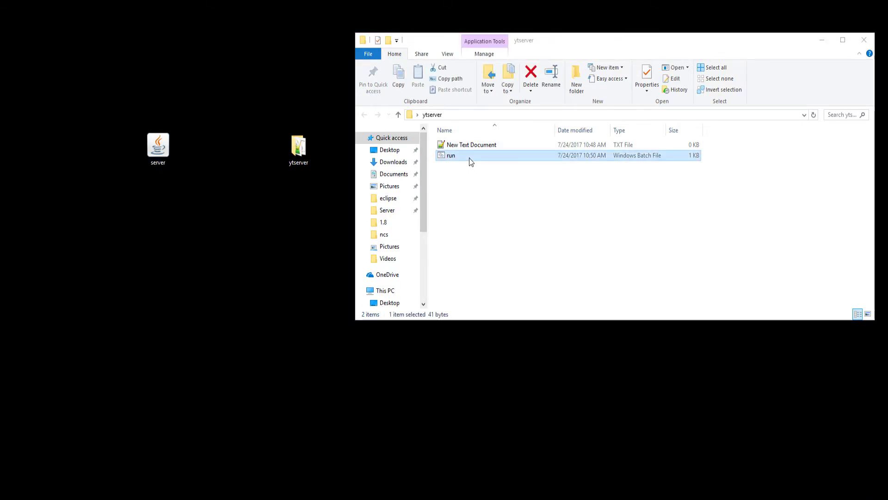
key("Return")
left_click_drag(424, 190, 460, 191)
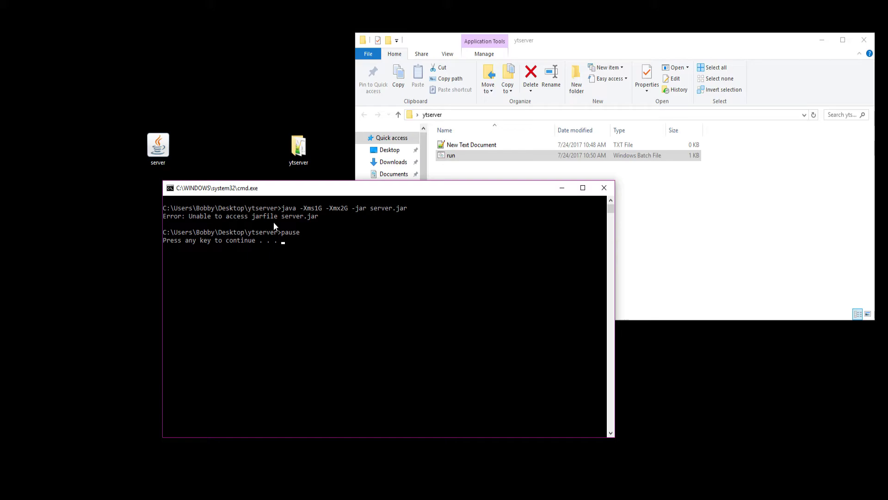
left_click(435, 289)
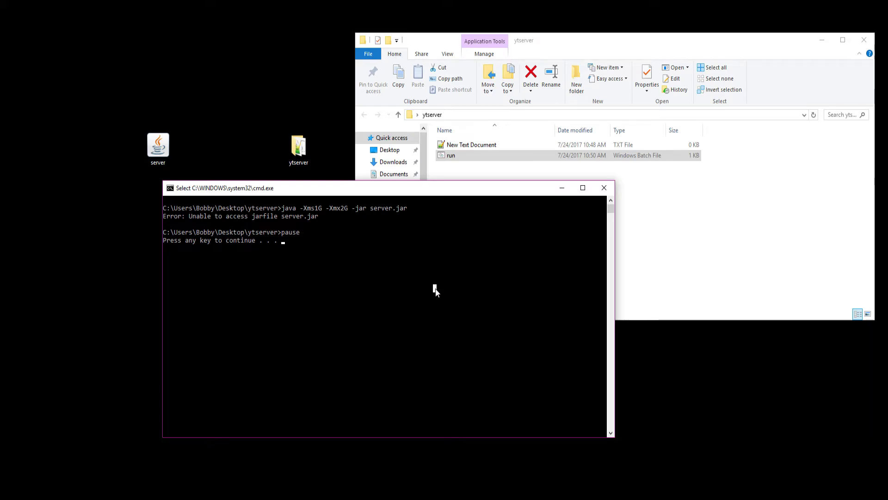
key("Return")
left_click_drag(158, 146, 579, 255)
- Launch run.bat once so the server creates eula.txt and stops
double_click(457, 156)
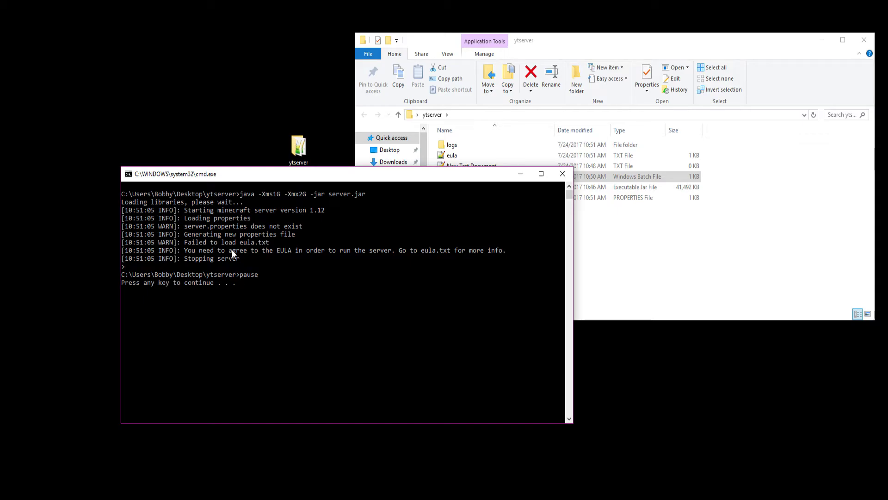
- Change eula.txt to eula=true, save it, and close the stopped server console
left_click(545, 46)
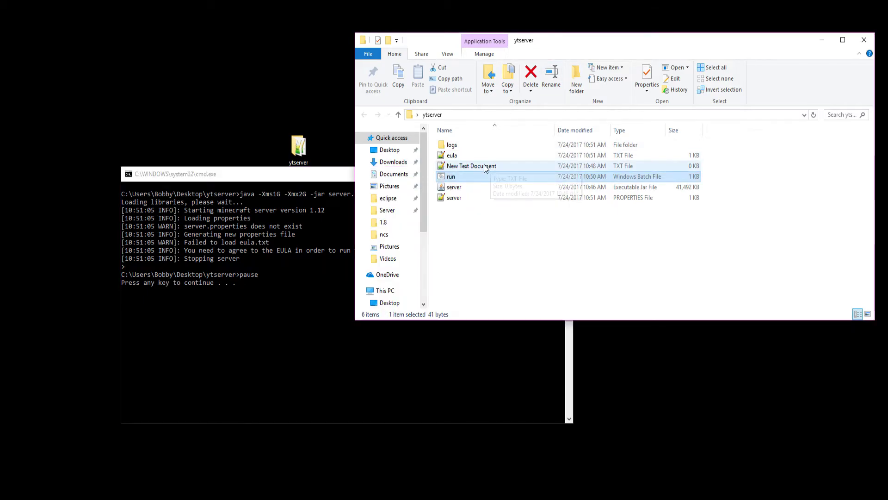
double_click(479, 156)
left_click(79, 48)
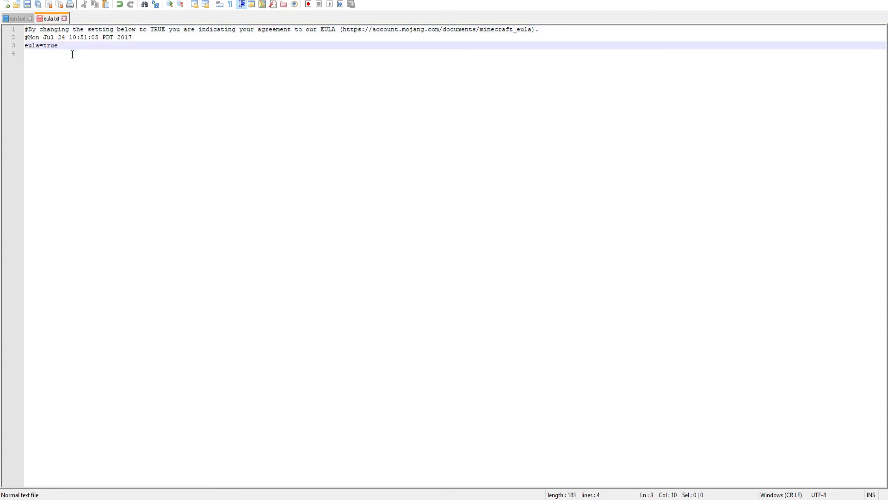
left_click(16, 2)
left_click(54, 60)
key("alt+F4")
left_click(277, 307)
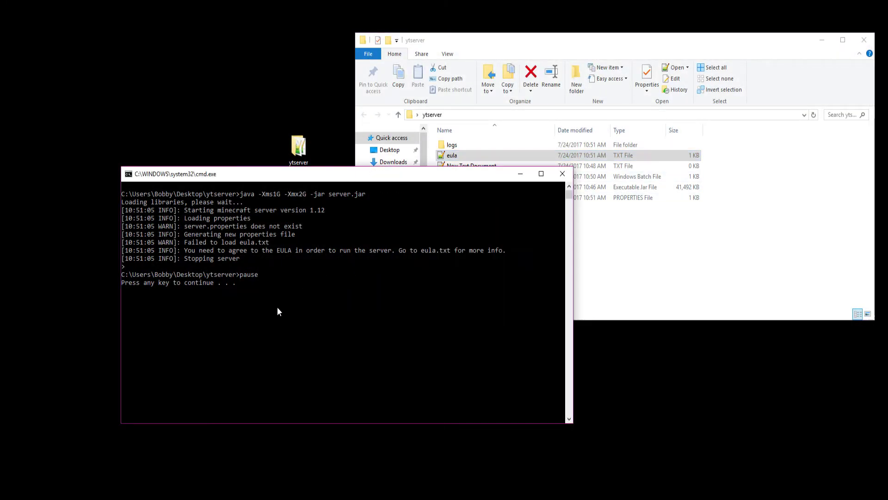
key("Return")
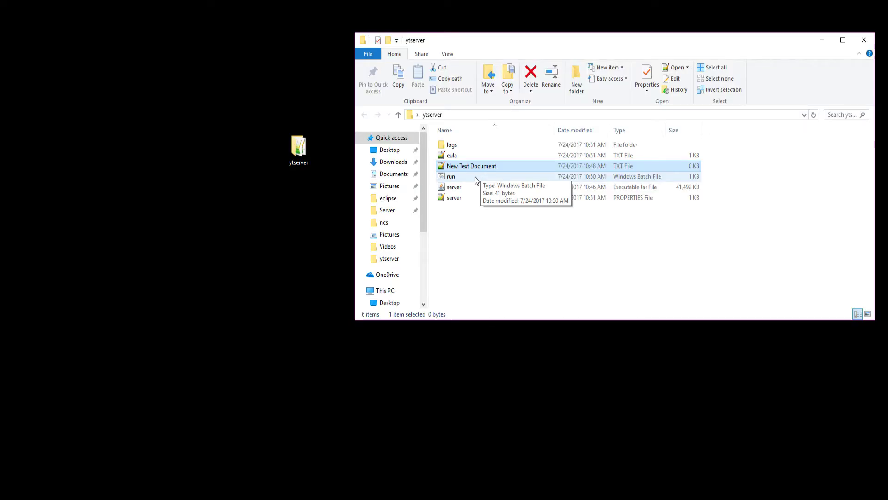
- Relaunch run.bat and watch the console until it prints Done (14.416s)
double_click(474, 177)
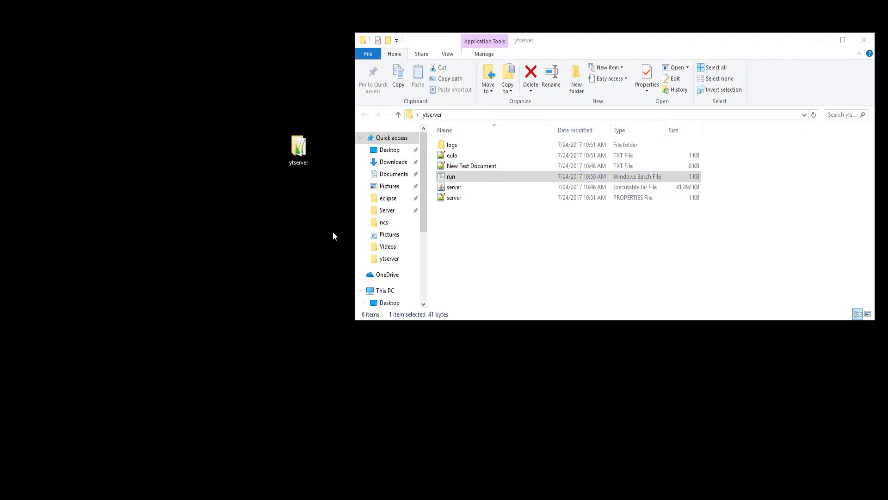
left_click_drag(196, 109, 378, 108)
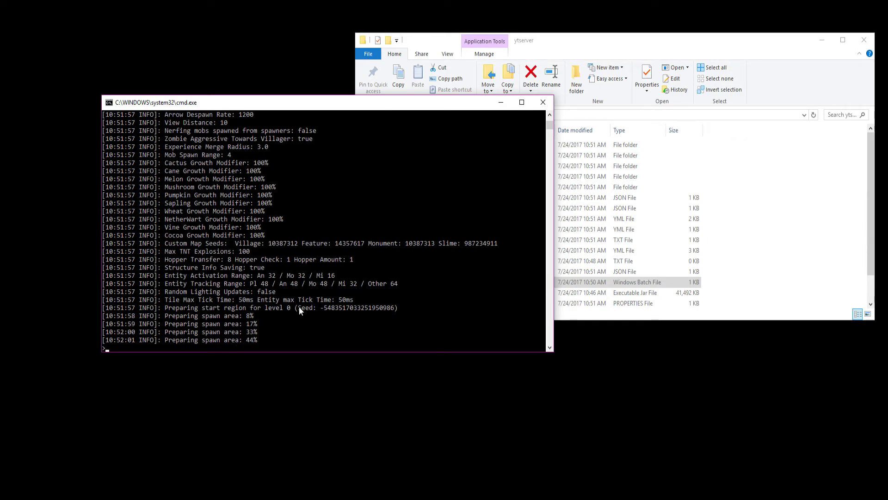
left_click(528, 44)
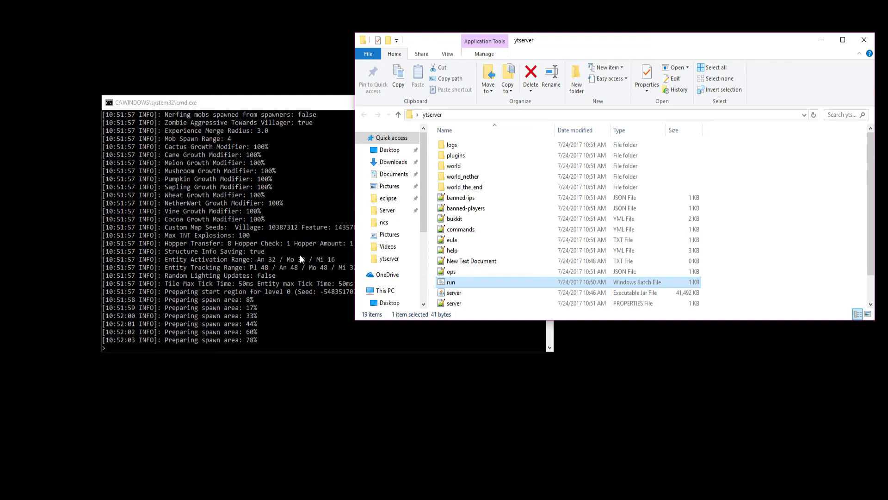
left_click(300, 255)
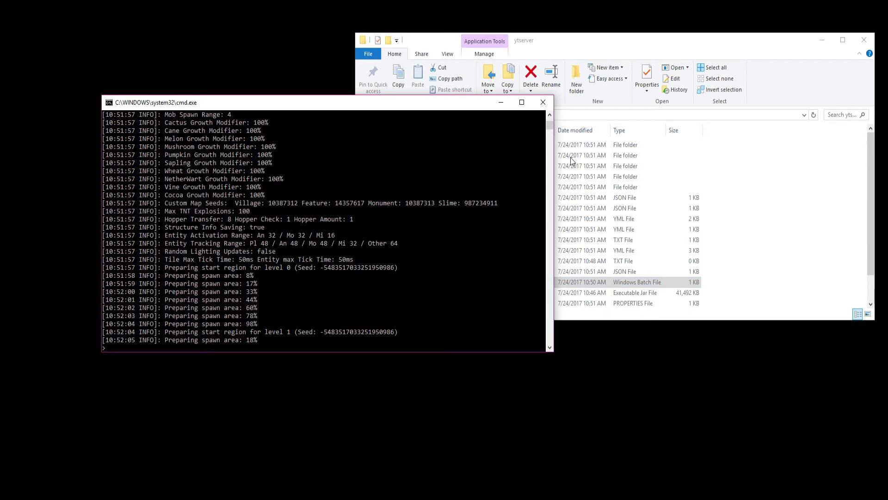
left_click(557, 43)
left_click(335, 290)
scroll(296, 275, "up", 2)
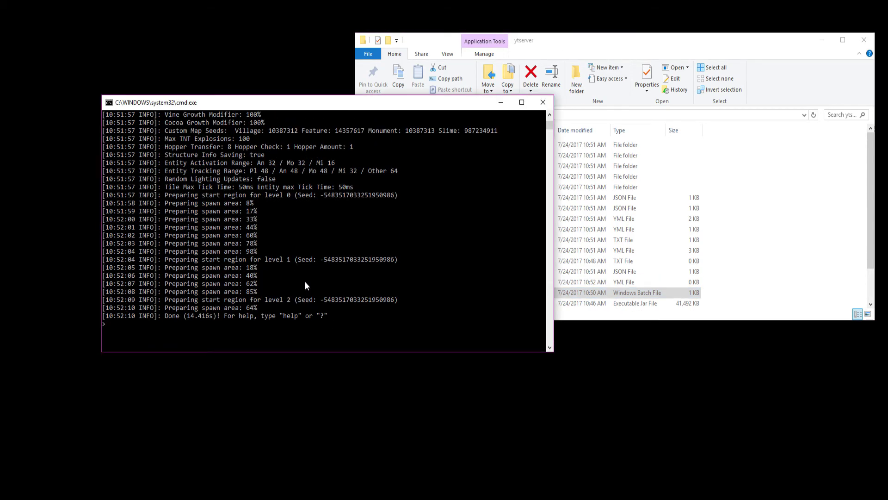
left_click(570, 42)
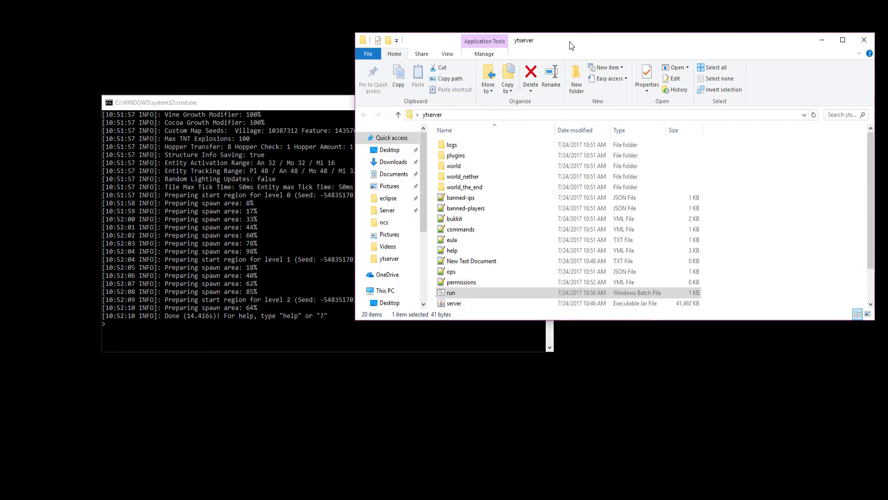
- Maximize the ytserver window and view then close server.properties
left_click(843, 40)
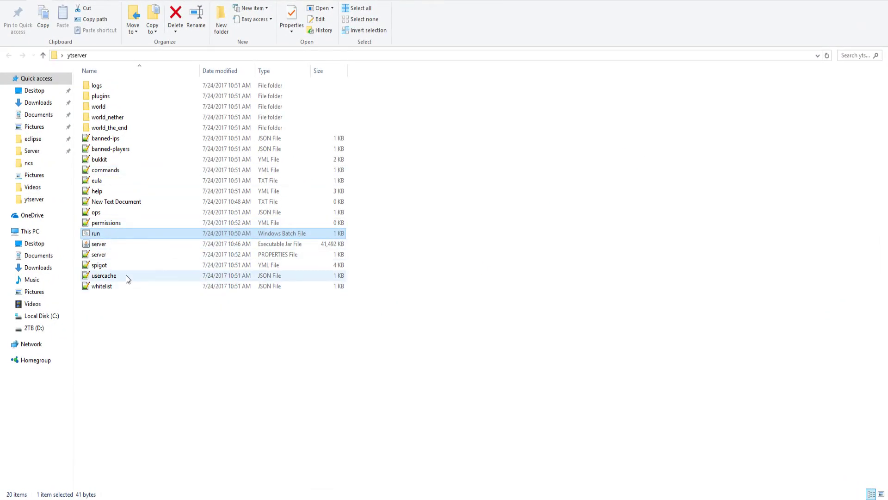
left_click(120, 255)
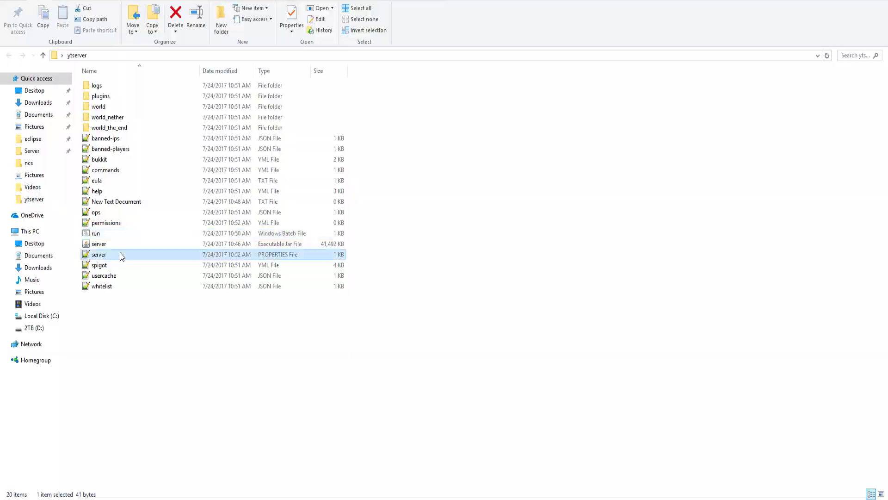
double_click(121, 255)
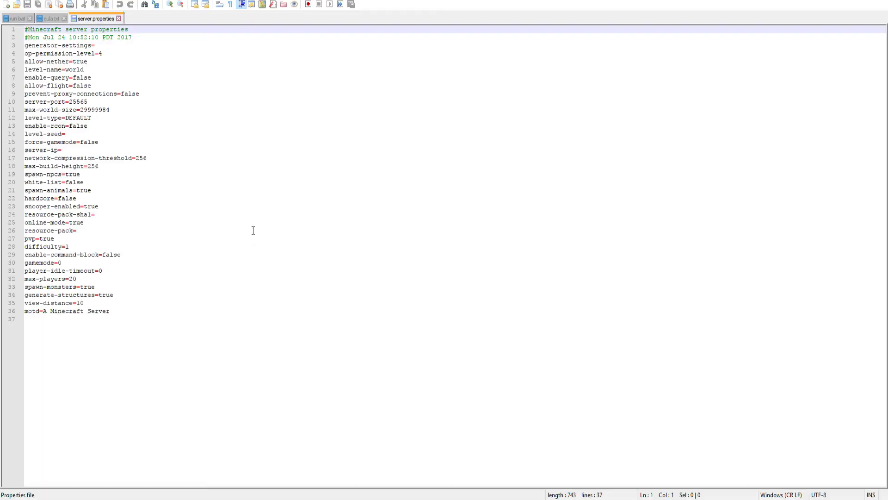
left_click(118, 18)
key("alt+Tab")
- Browse the world and plugins folders, then open the logs folder
double_click(139, 110)
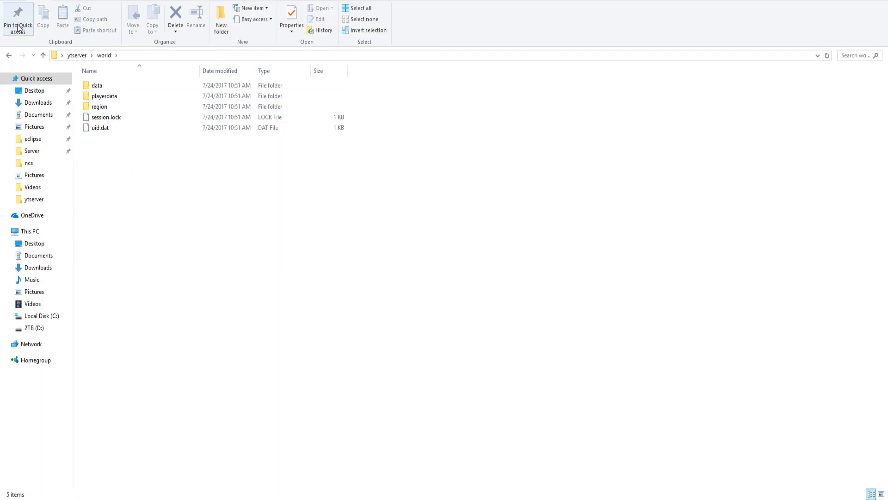
left_click(76, 55)
double_click(129, 95)
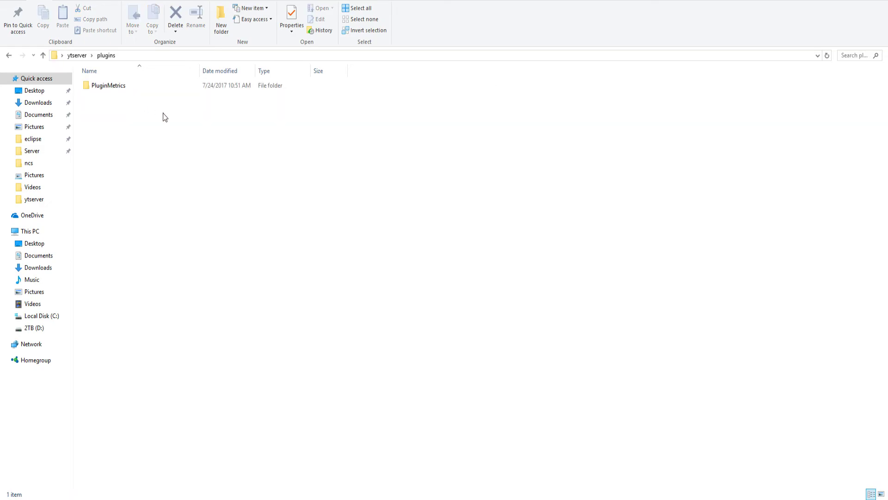
left_click(9, 55)
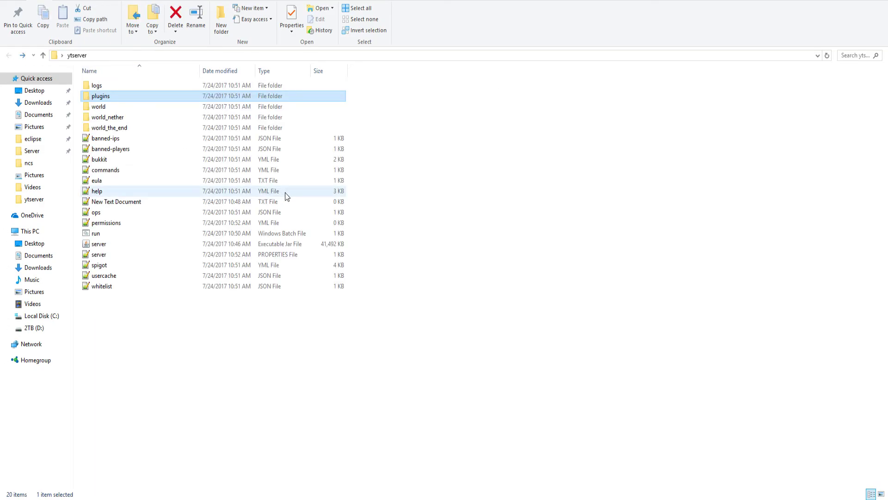
left_click(147, 89)
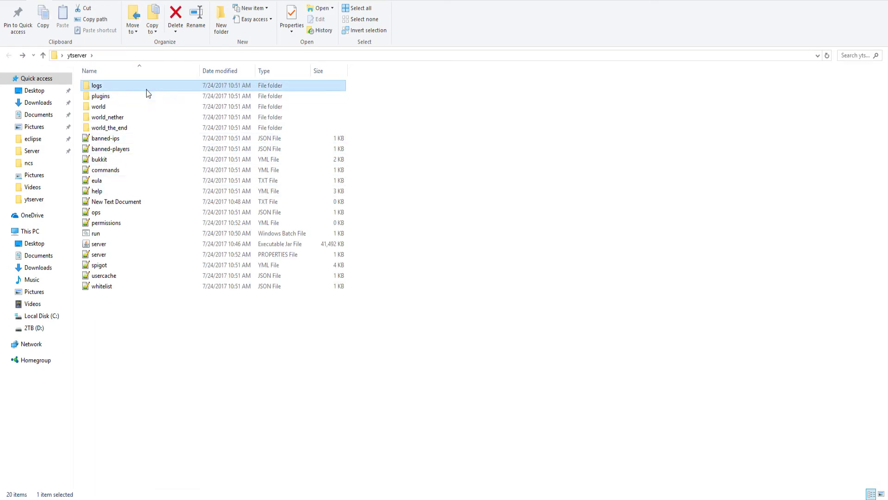
double_click(146, 90)
double_click(139, 96)
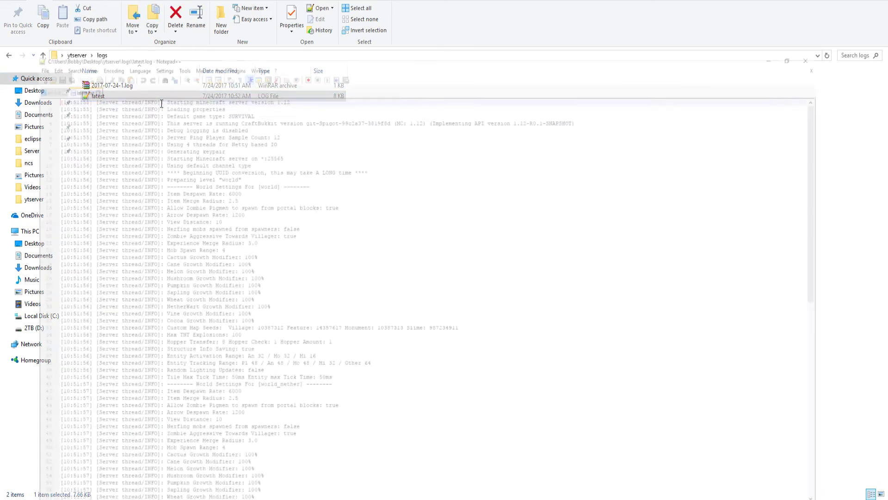
scroll(346, 468, "down", 19)
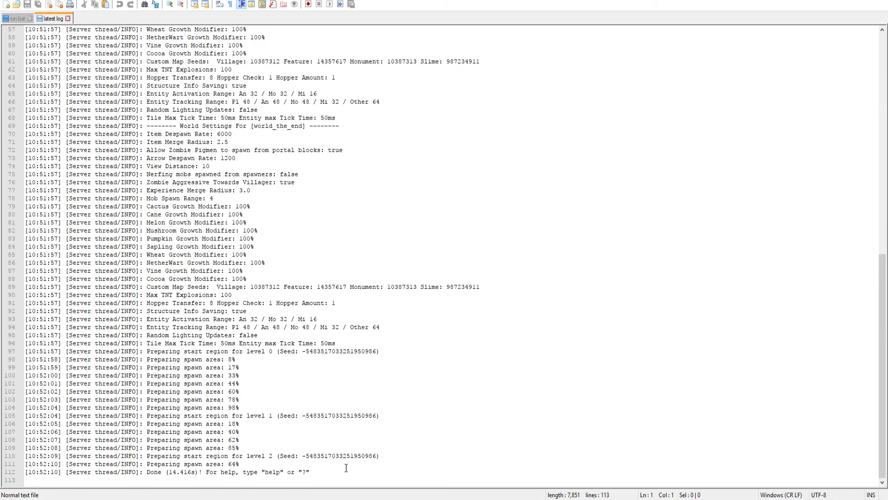
left_click_drag(346, 467, 102, 166)
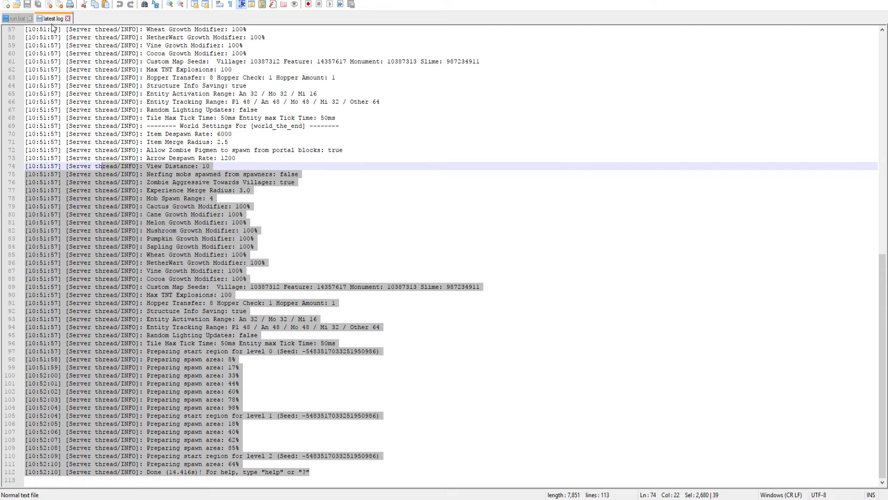
left_click(67, 19)
key("alt+Tab")
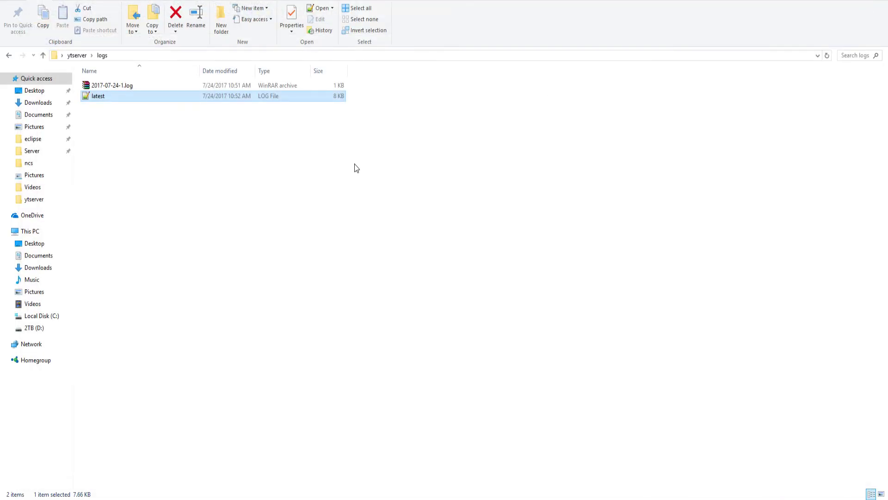
- Go back to ytserver, check that plugins holds only a PluginMetrics folder, then return to ytserver
left_click(9, 55)
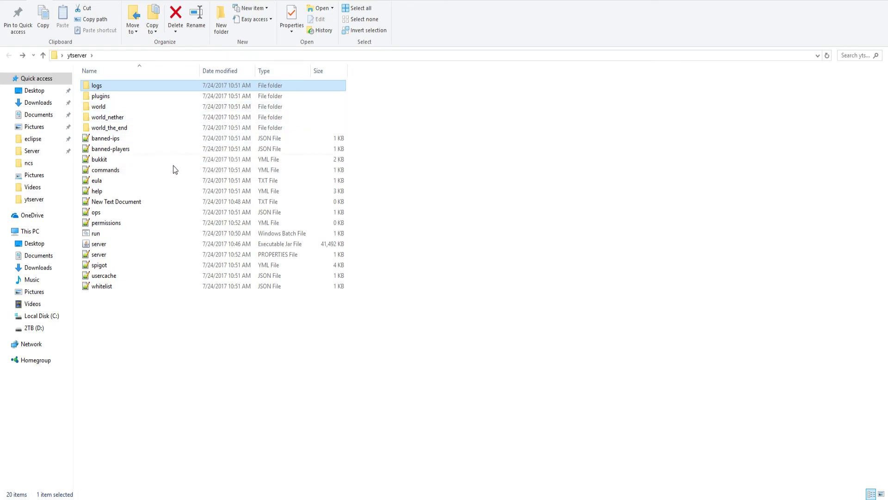
double_click(137, 96)
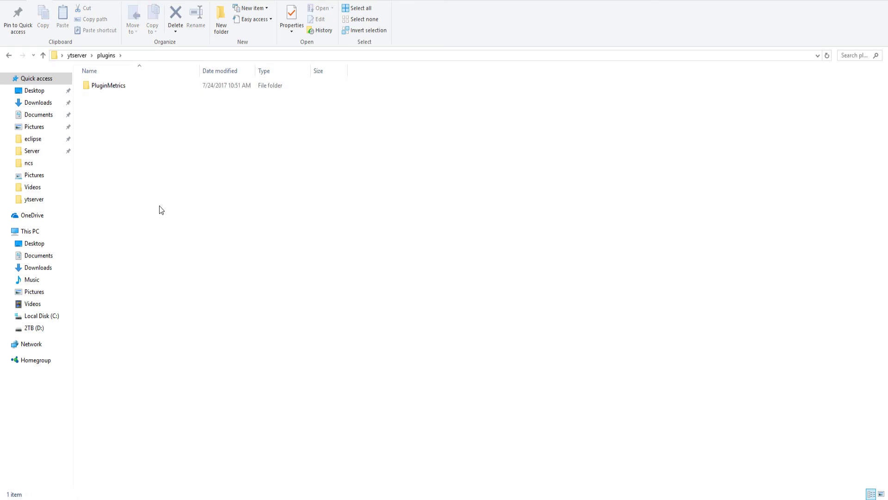
left_click(10, 55)
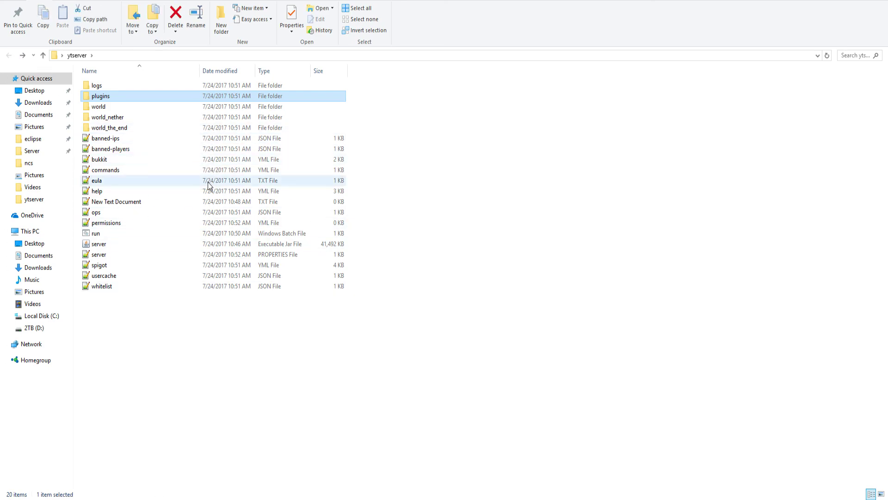